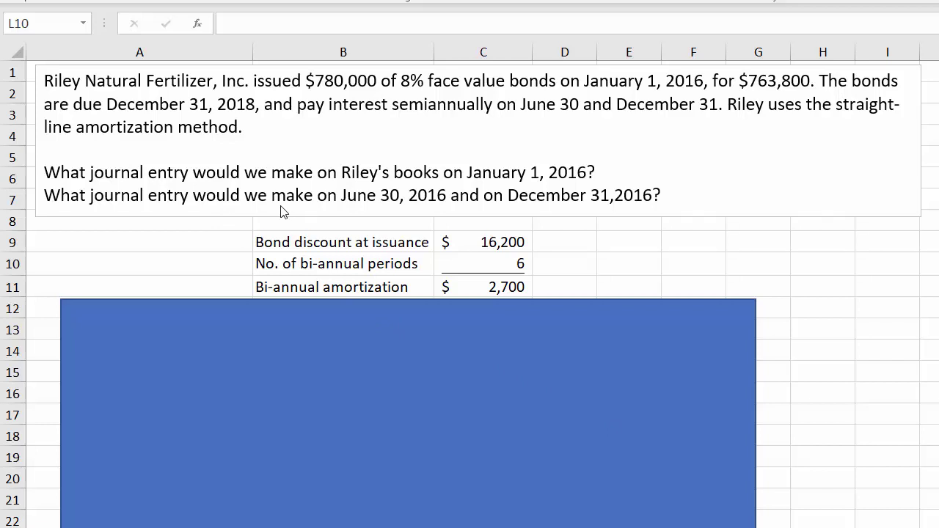
Step: Review and recommit the bond discount, period-count and amortization formulas in C9:C11
left_click(500, 244)
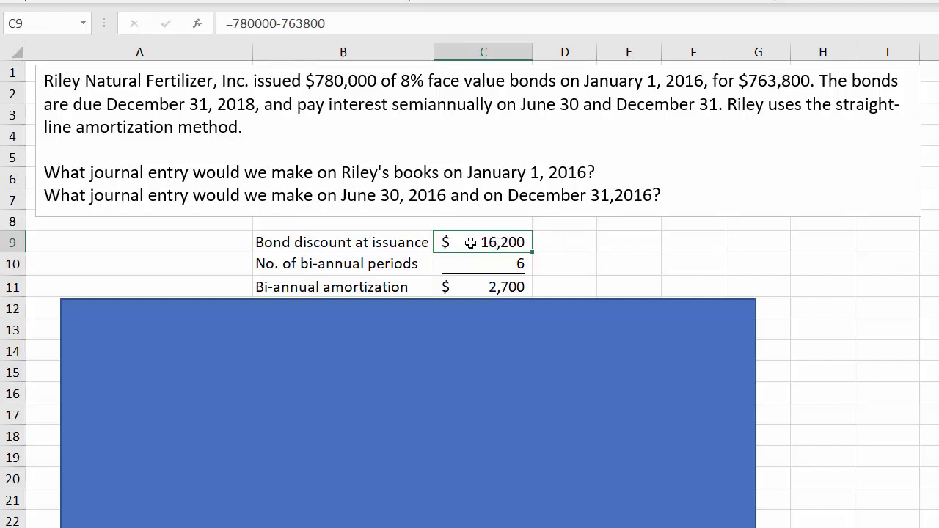
double_click(471, 242)
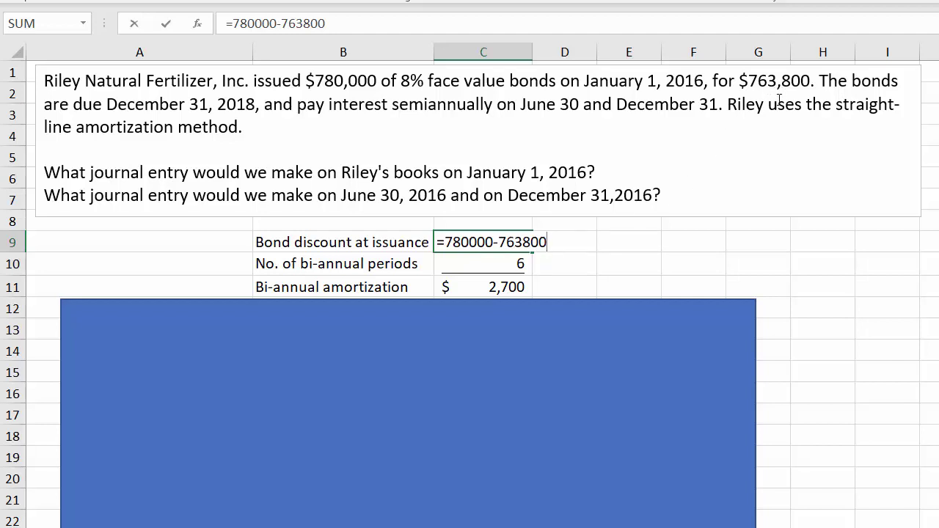
key("Return")
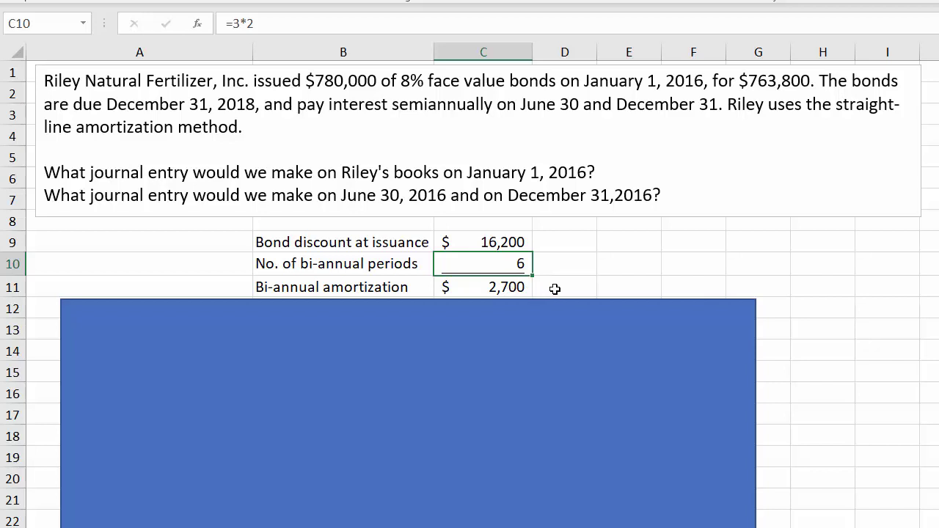
key("F2")
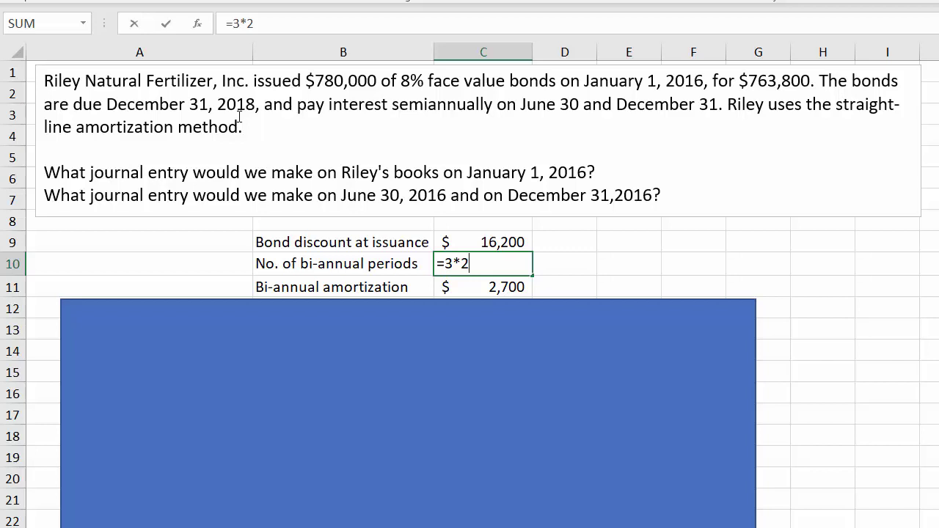
key("Return")
key("Up")
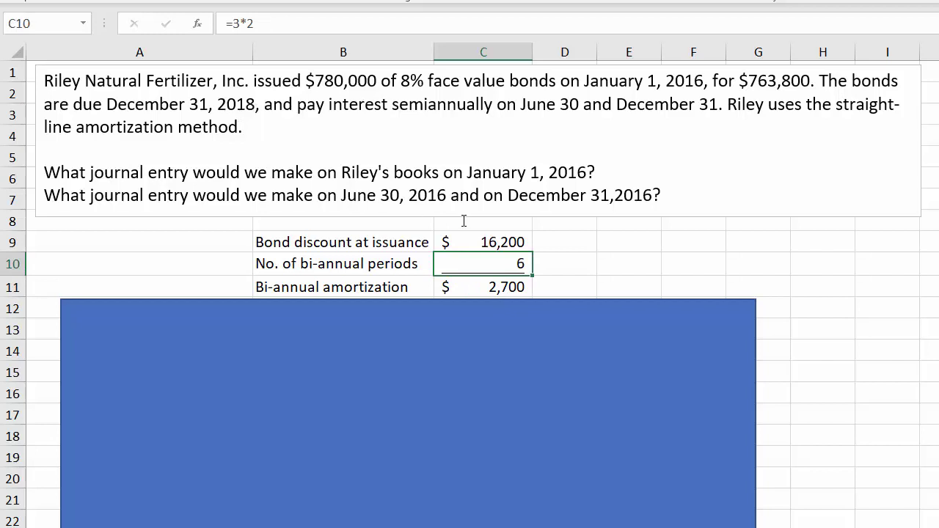
left_click(492, 287)
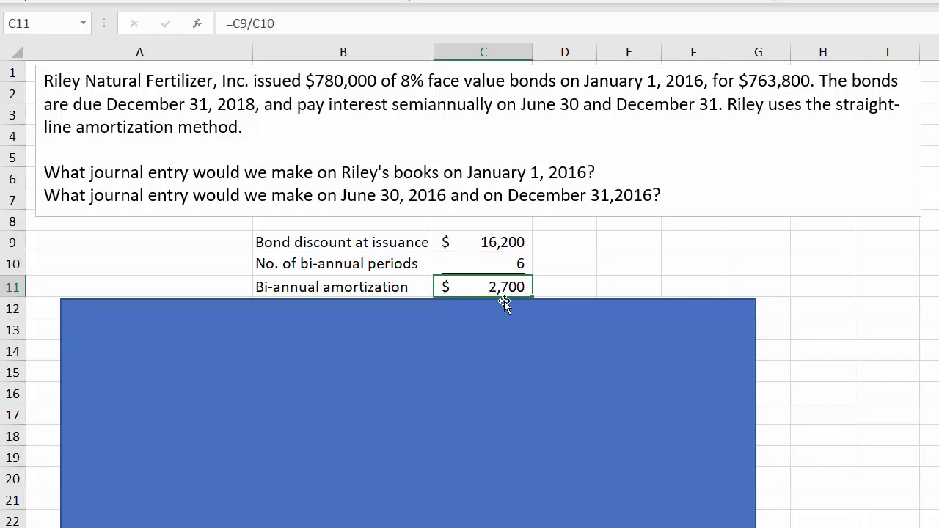
key("F2")
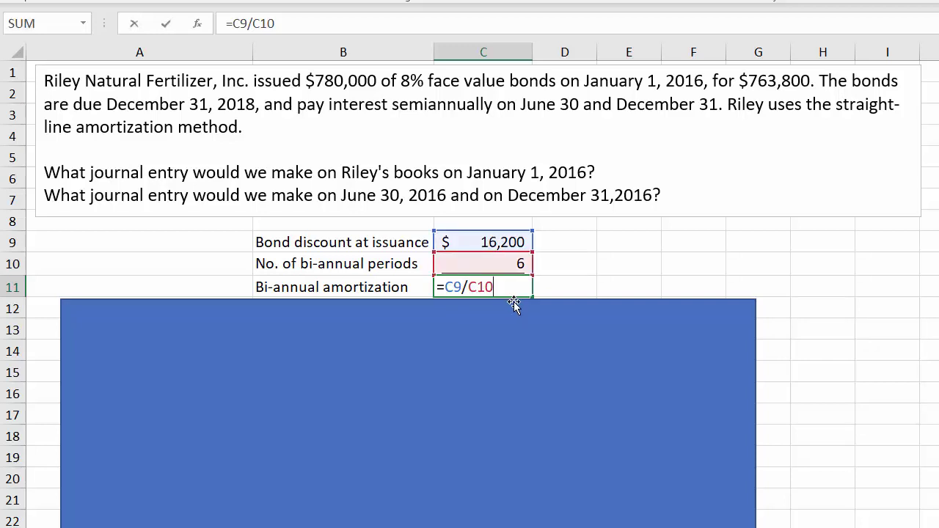
key("Return")
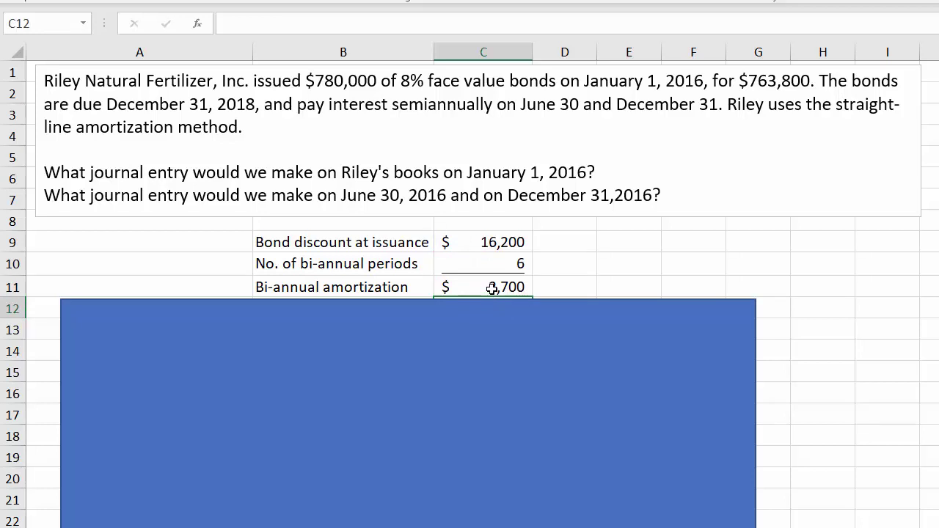
Step: Drag the cover shape down in three moves to reveal the Jan. 1 and Jun. 30 journal rows
left_click_drag(465, 377, 456, 428)
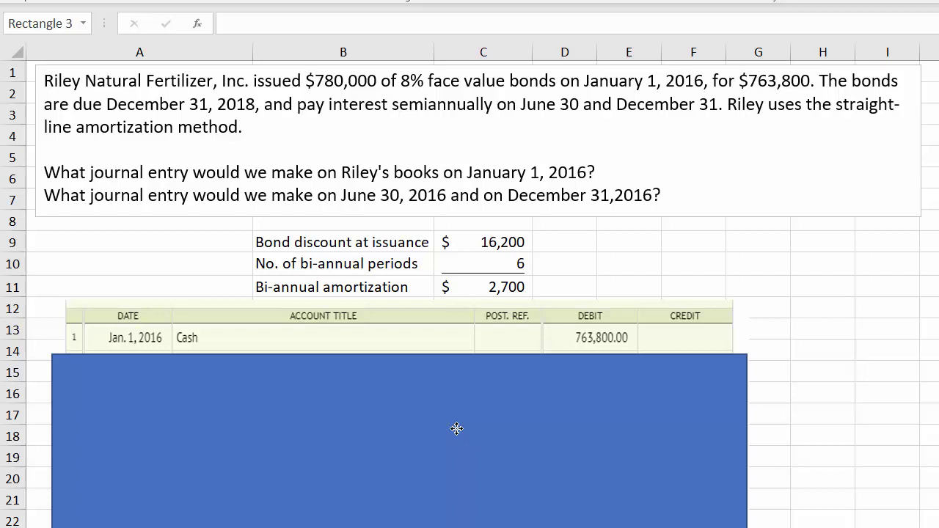
left_click_drag(456, 428, 456, 479)
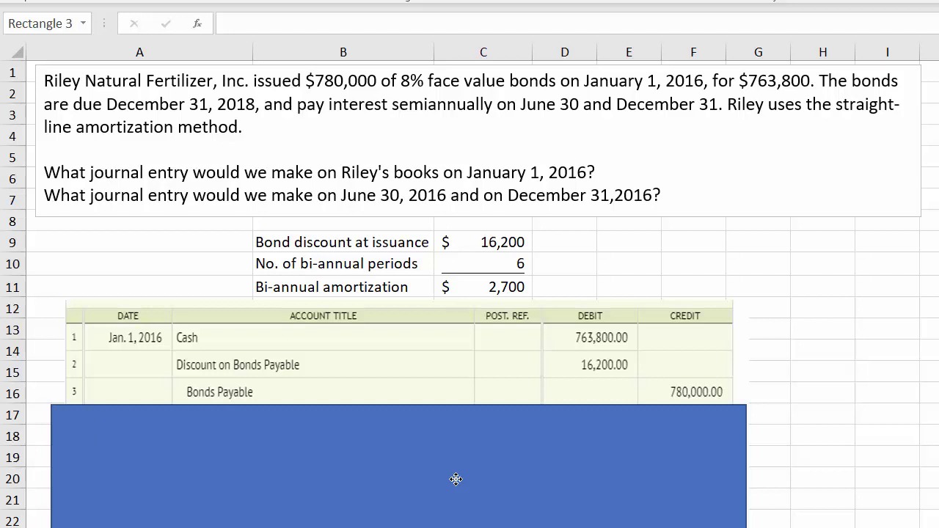
left_click_drag(455, 479, 460, 527)
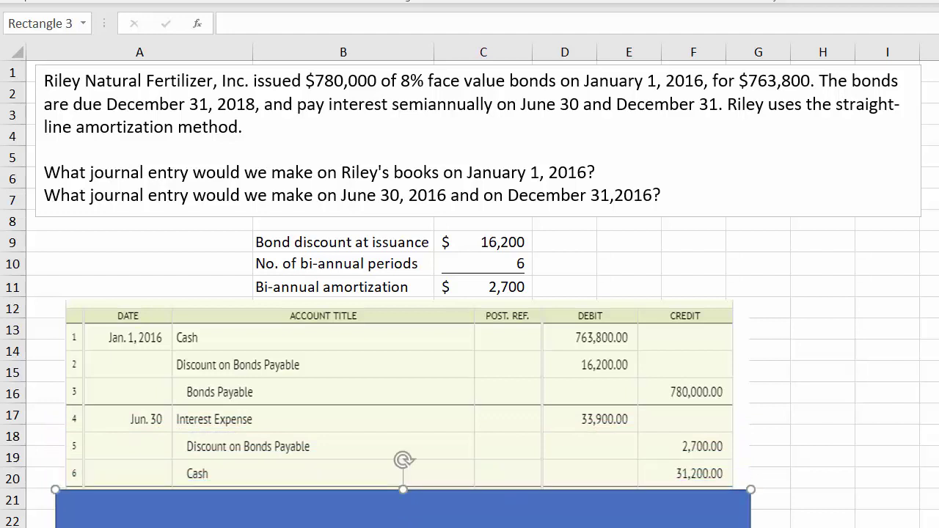
Step: Deselect the cover shape to return to the worksheet cells
left_click(879, 513)
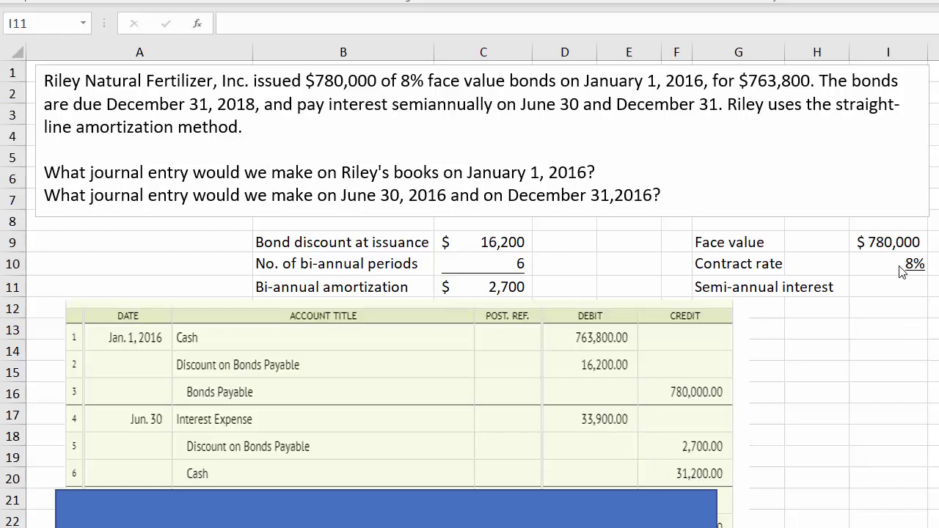
Step: Enter =I9*I10 in I11, multiplying the face value by the contract rate
left_click(886, 287)
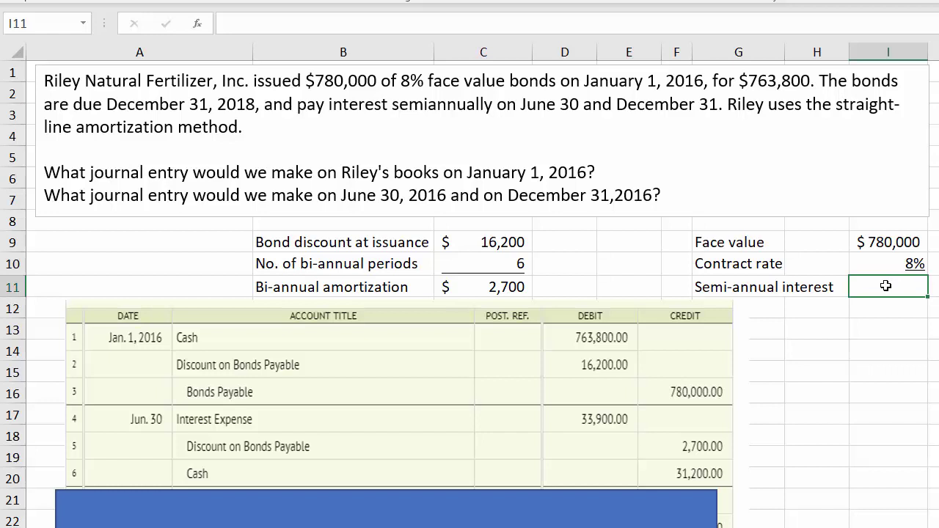
type("=")
key("Up")
key("Up")
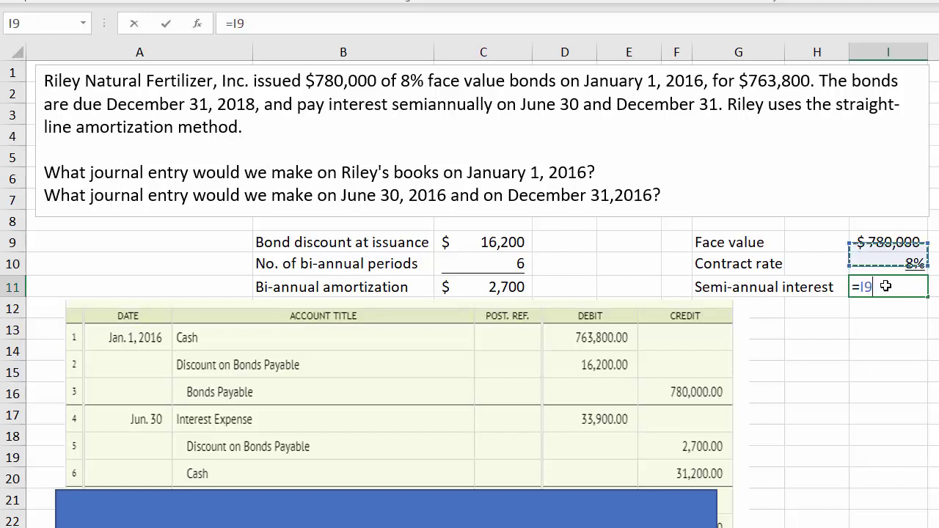
type("*")
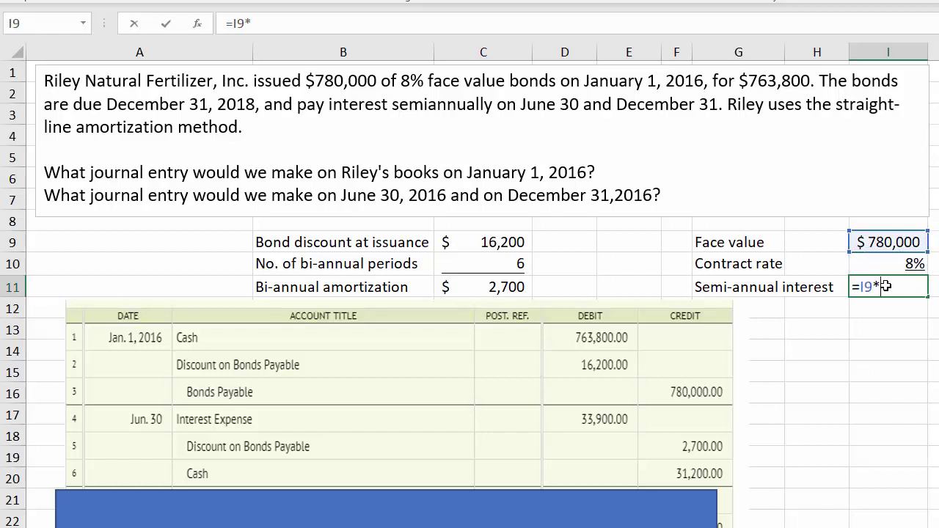
left_click(888, 262)
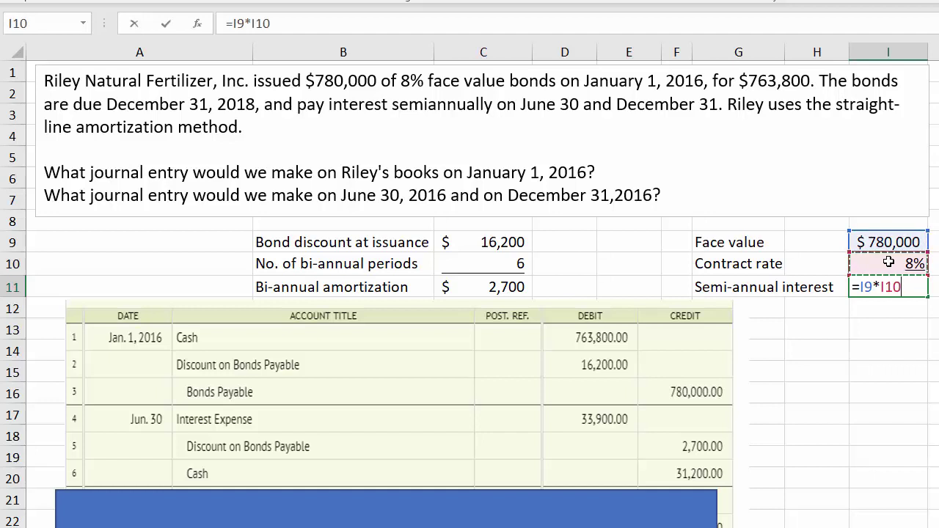
key("Return")
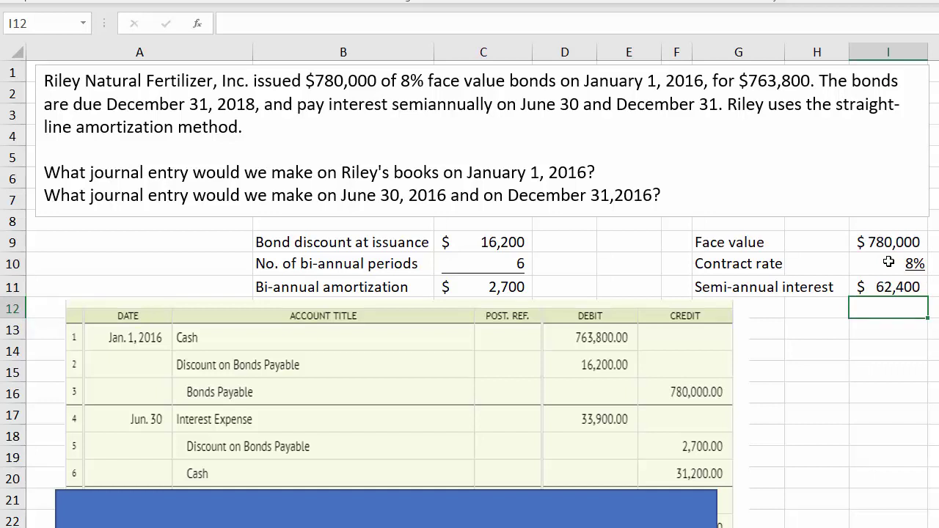
Step: Correct the I11 formula to =I9*I10/2 so the semi-annual interest is $31,200
key("Up")
key("Up")
key("Up")
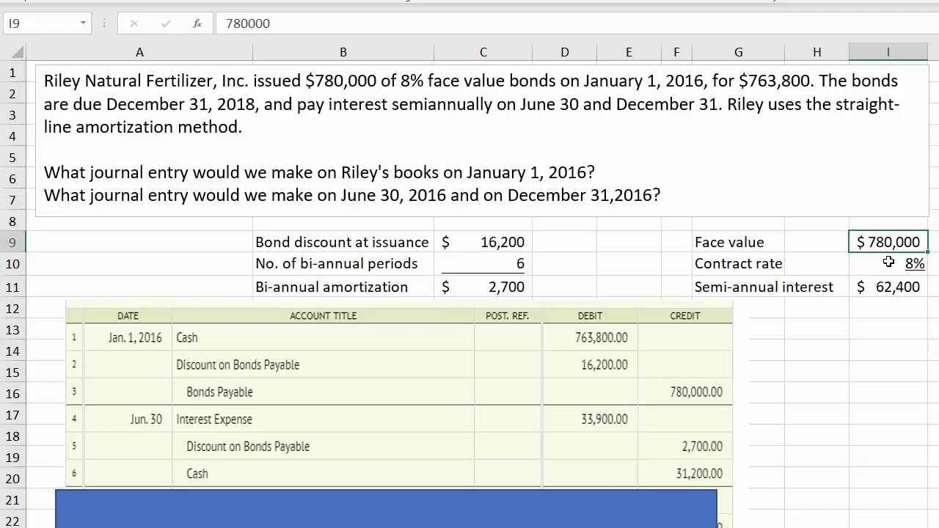
key("Down")
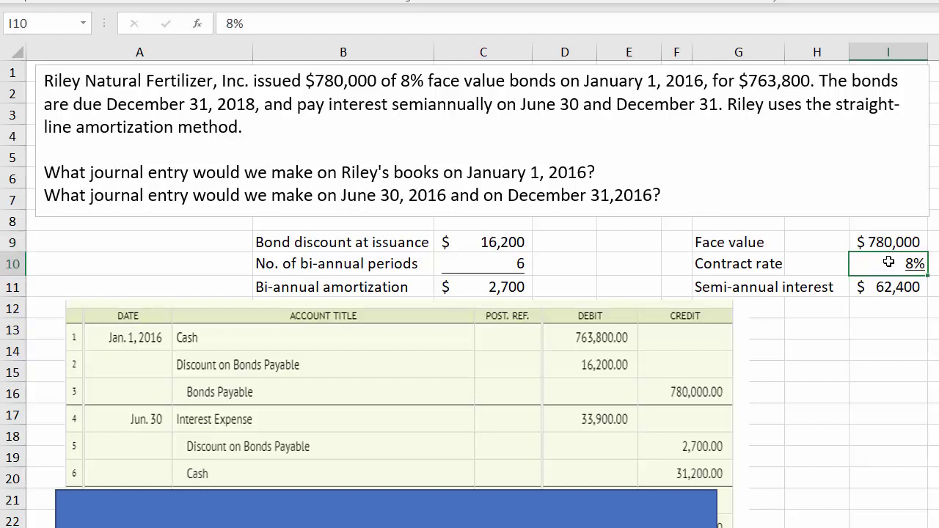
key("Down")
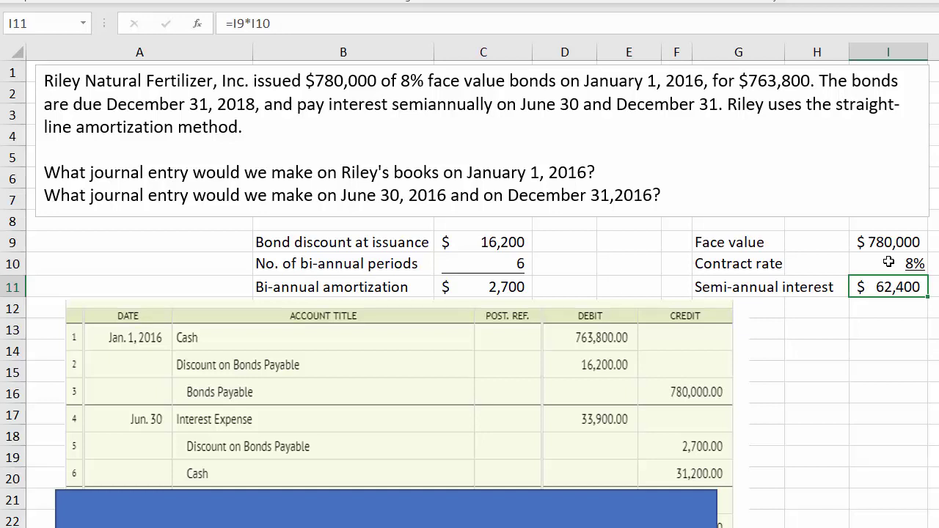
key("F2")
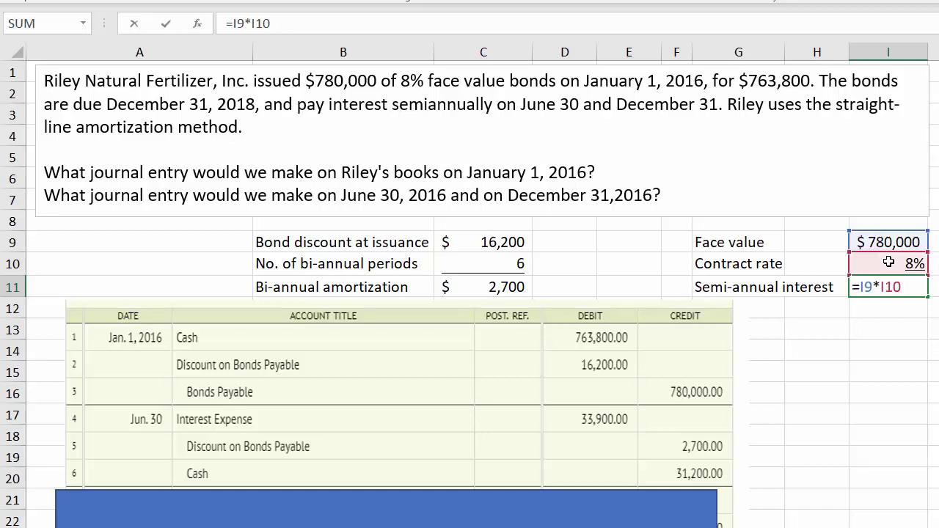
type("/2")
key("Return")
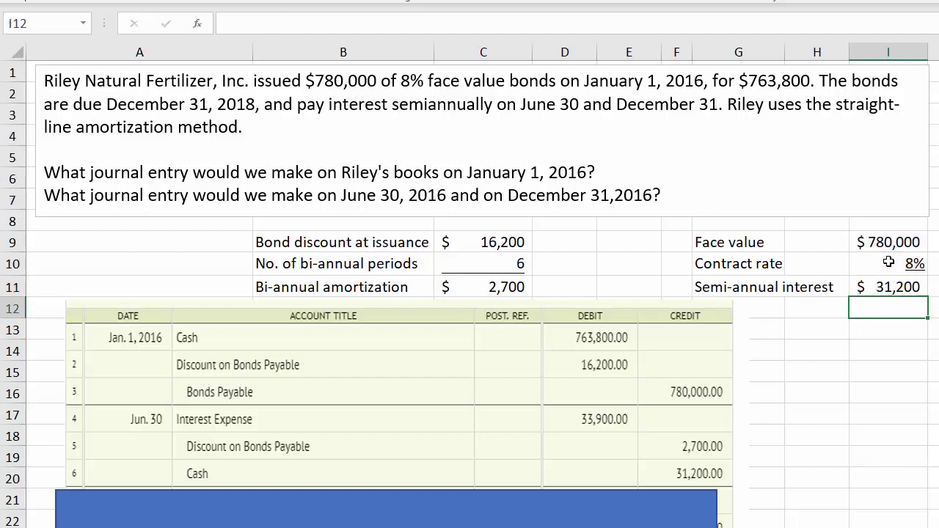
key("Up")
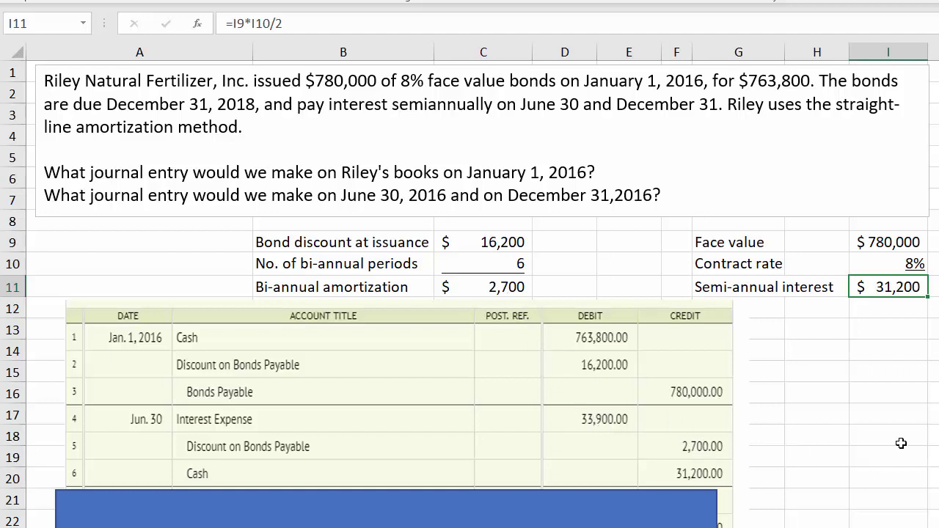
Step: Move the cover shape below the journal to reveal the Dec. 31 entry, then deselect it
scroll(749, 440, "down", 3)
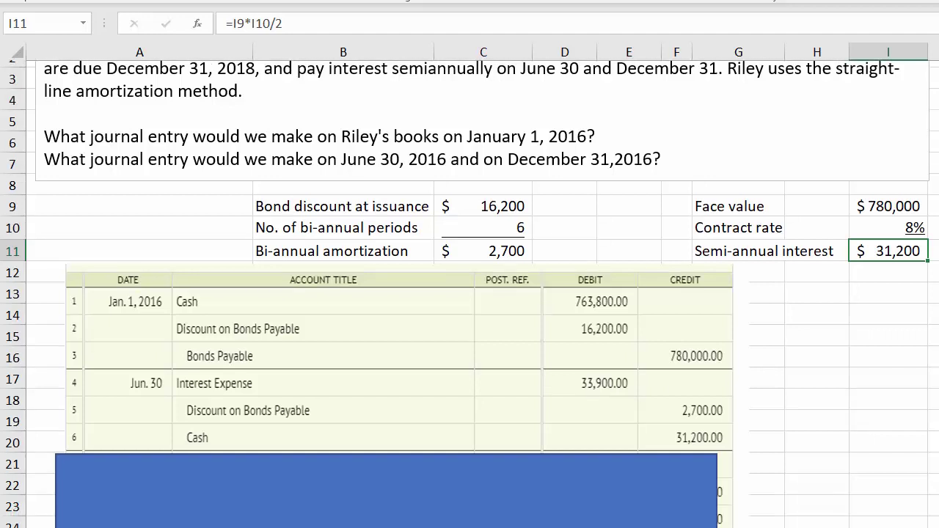
left_click_drag(579, 425, 588, 523)
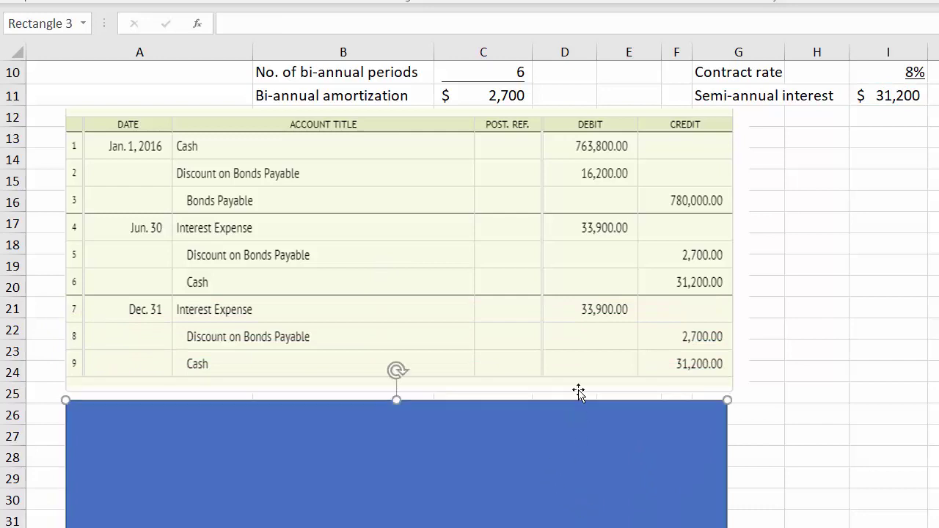
scroll(609, 386, "down", 1)
scroll(470, 291, "up", 3)
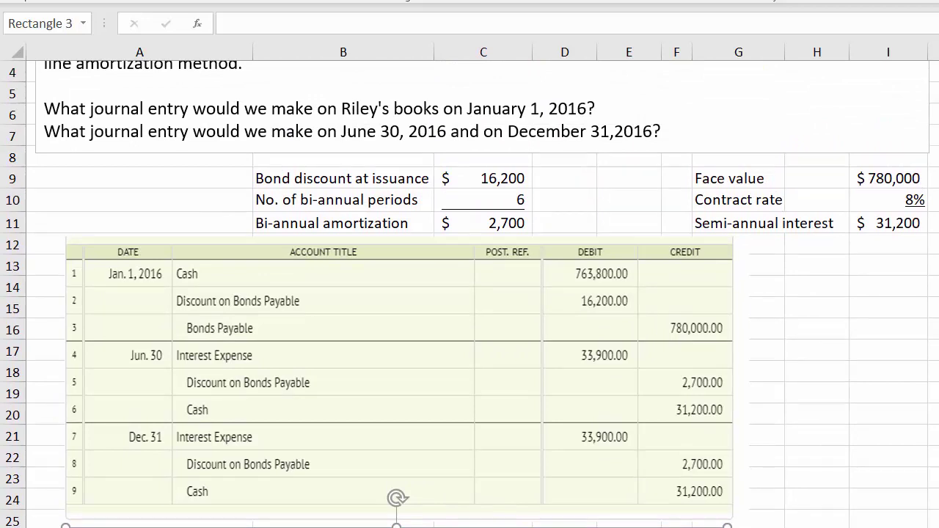
key("Escape")
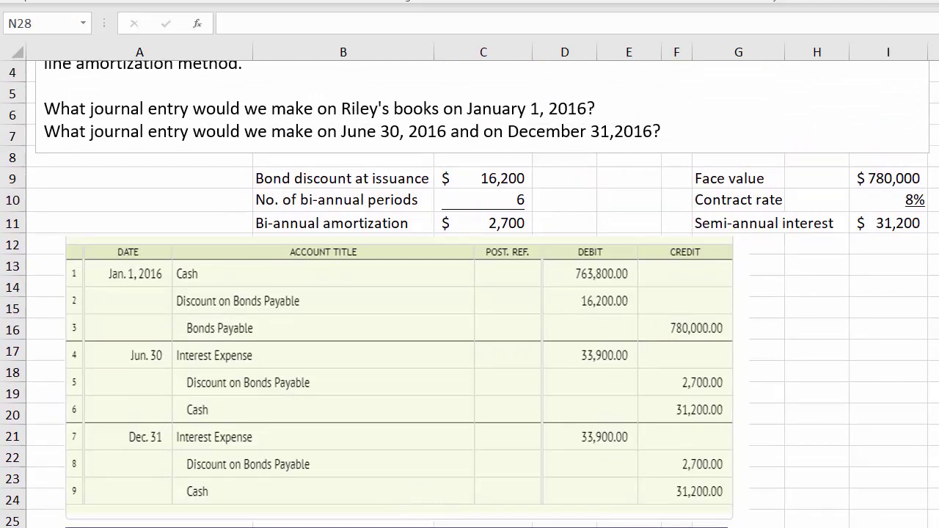